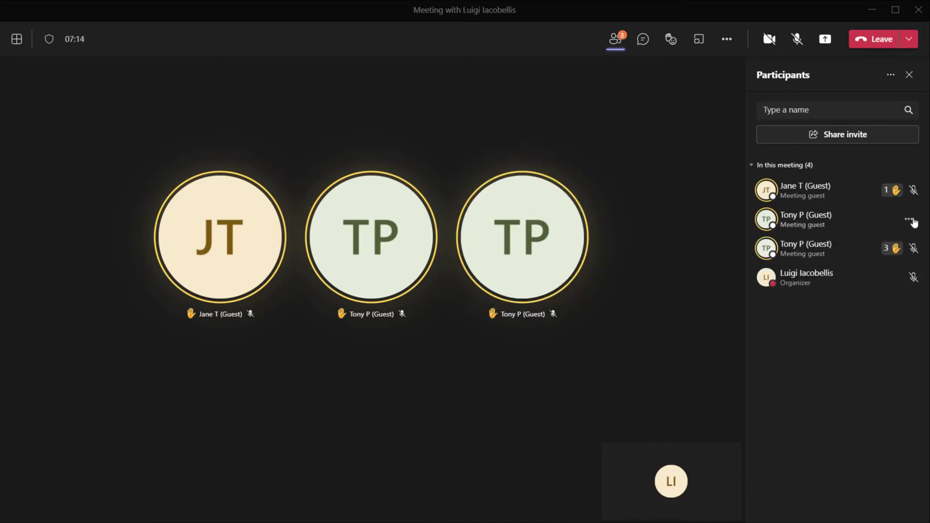
left_click(909, 219)
left_click(856, 263)
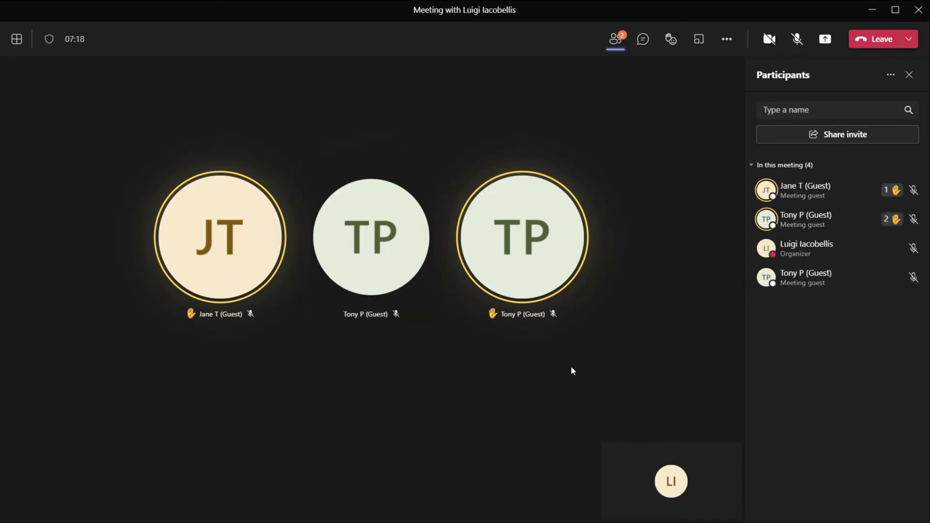
left_click(910, 192)
left_click(850, 239)
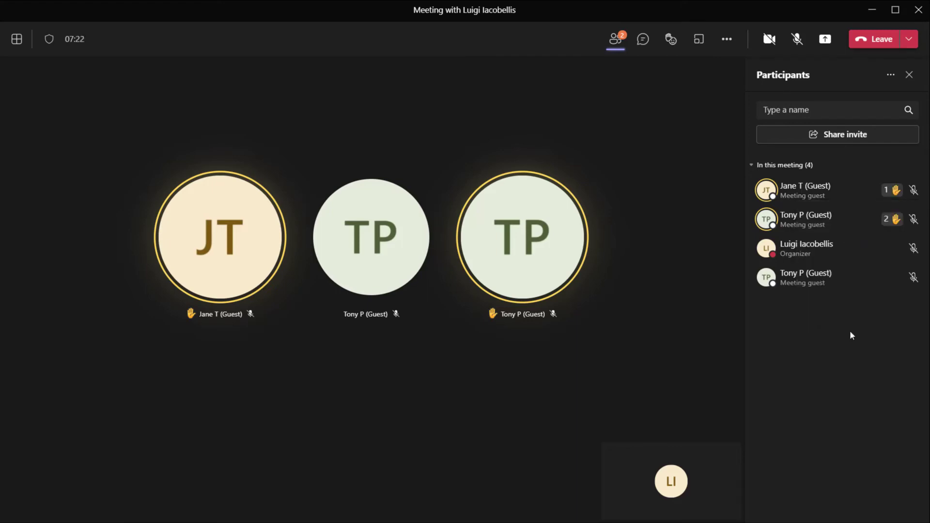